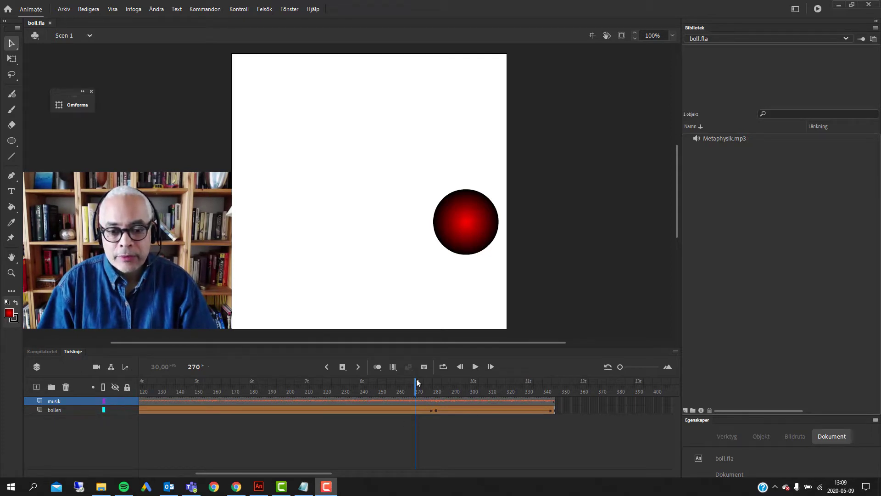
# - Play the animation from frame 158, then hide the musik layer and play it again to check the sound
pyautogui.moveTo(322, 394); pyautogui.dragTo(231, 391)
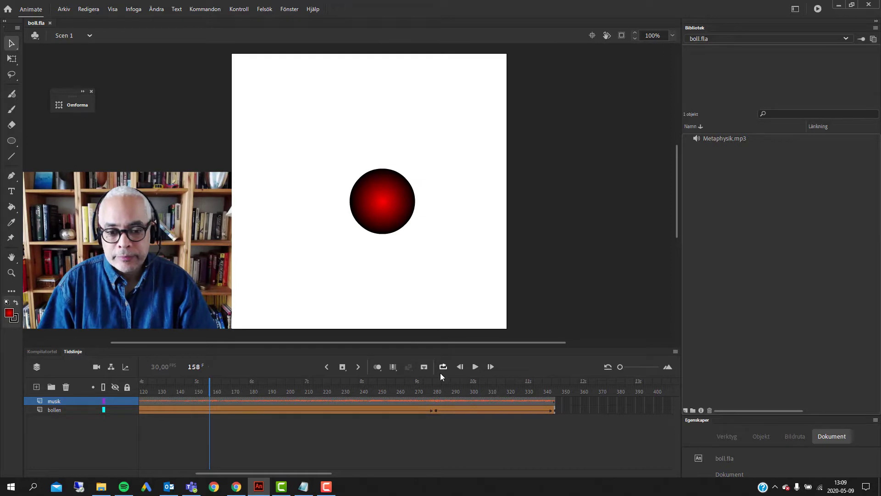
pyautogui.click(475, 366)
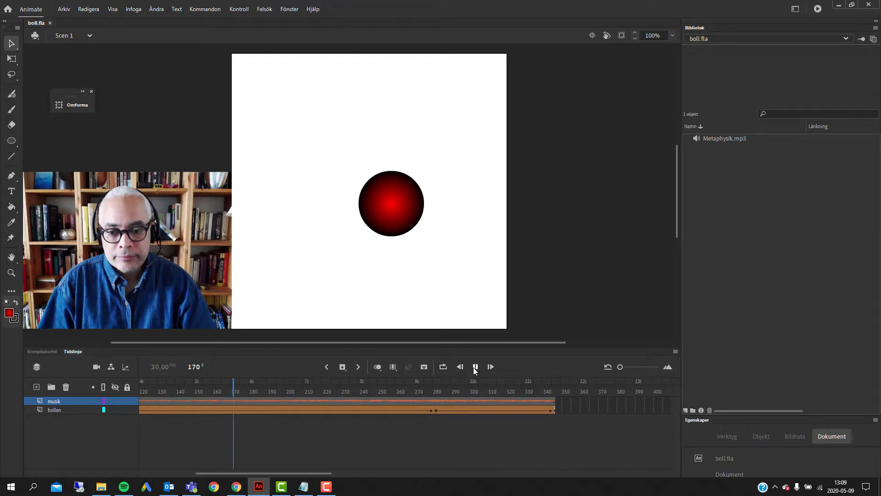
pyautogui.click(475, 366)
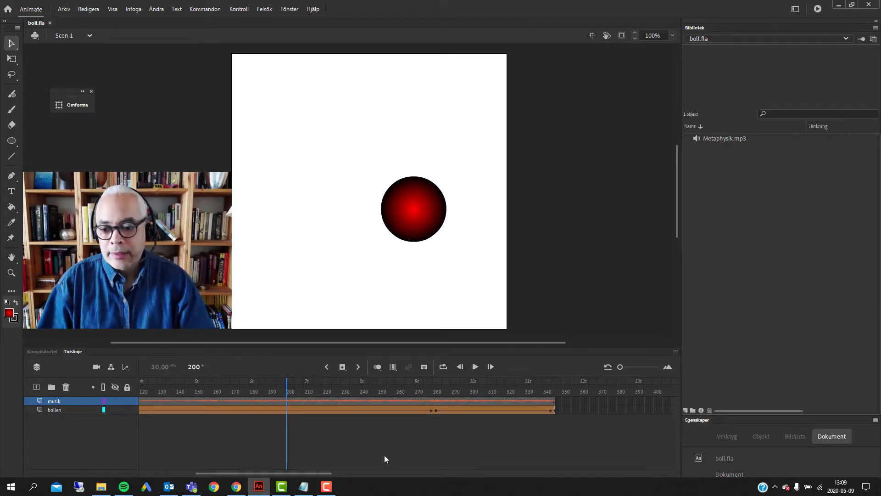
pyautogui.click(115, 401)
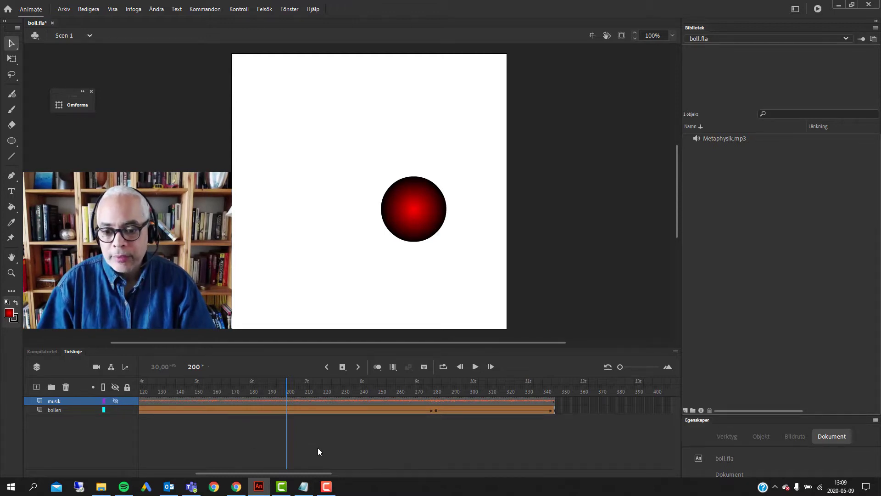
pyautogui.click(475, 366)
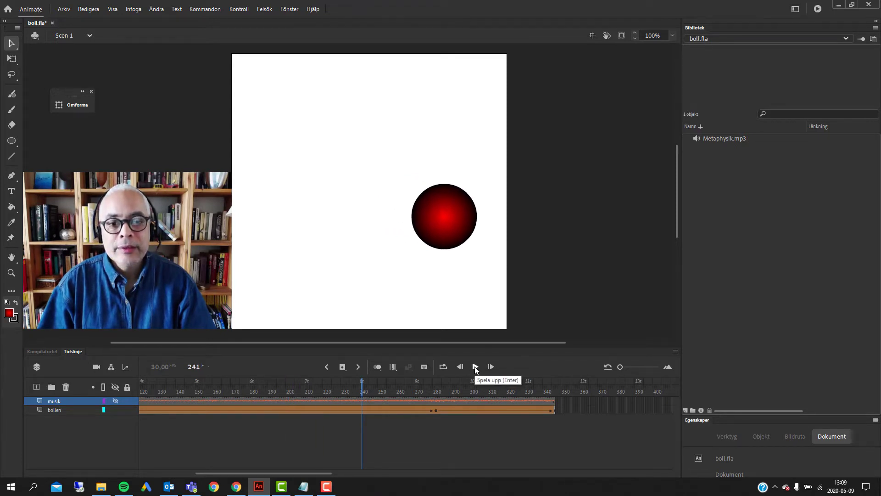
# - Add a new layer above the musik layer and name it studs
pyautogui.click(38, 387)
pyautogui.doubleClick(54, 401)
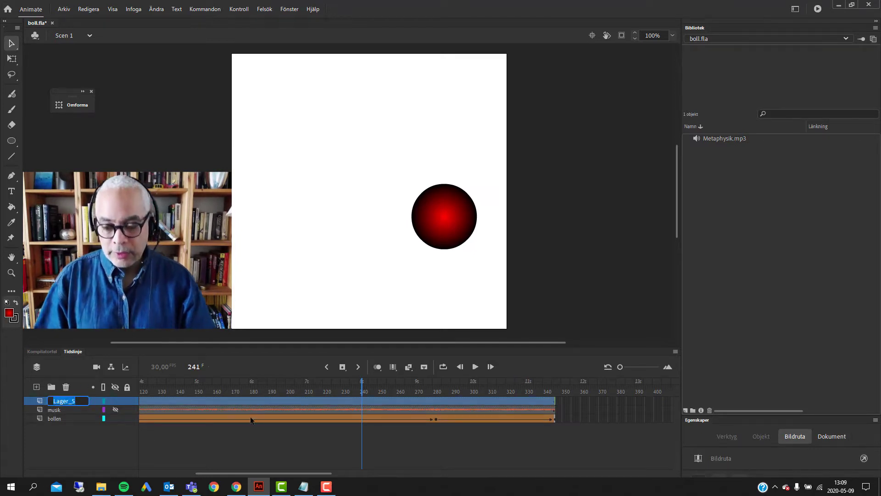
pyautogui.write('st')
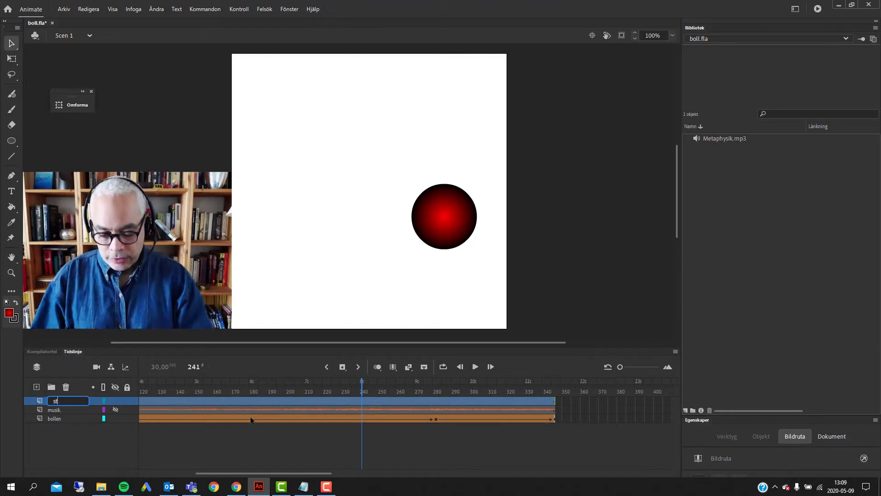
pyautogui.write('uds')
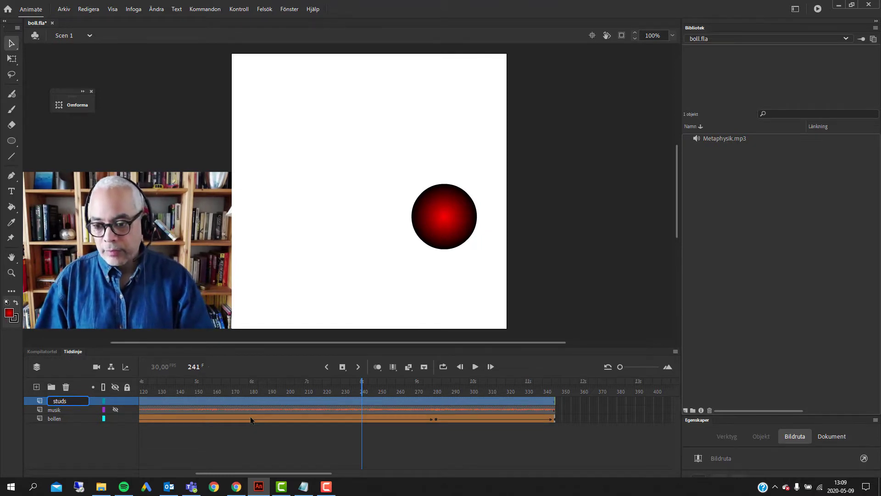
pyautogui.press('Return')
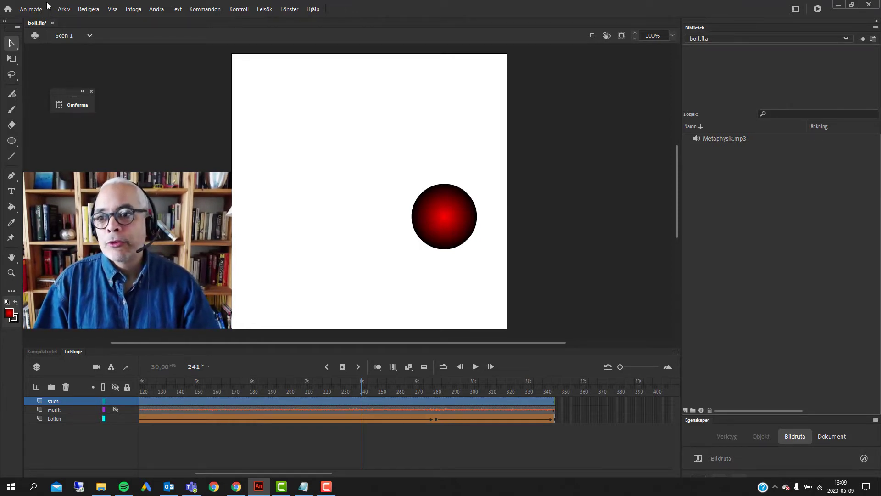
# - Import Basketball_Dribble_Pavement.mp3 from the animate folder on the desktop into the library
pyautogui.click(63, 10)
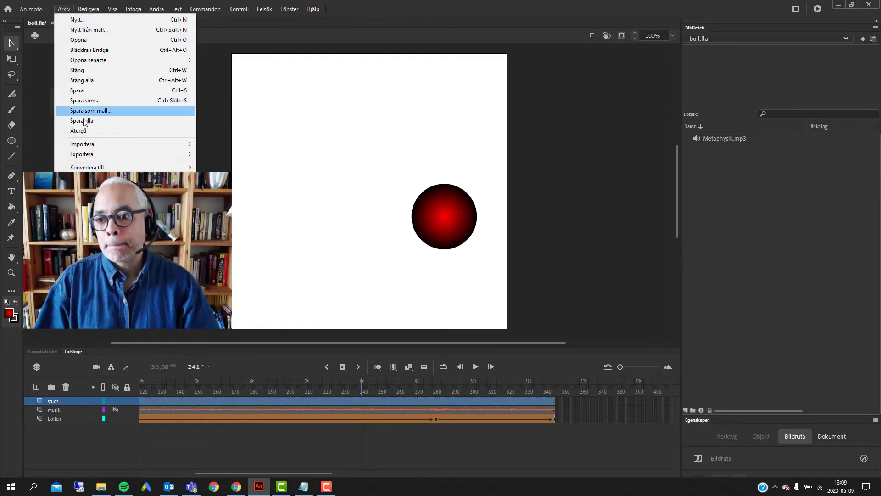
pyautogui.moveTo(100, 148)
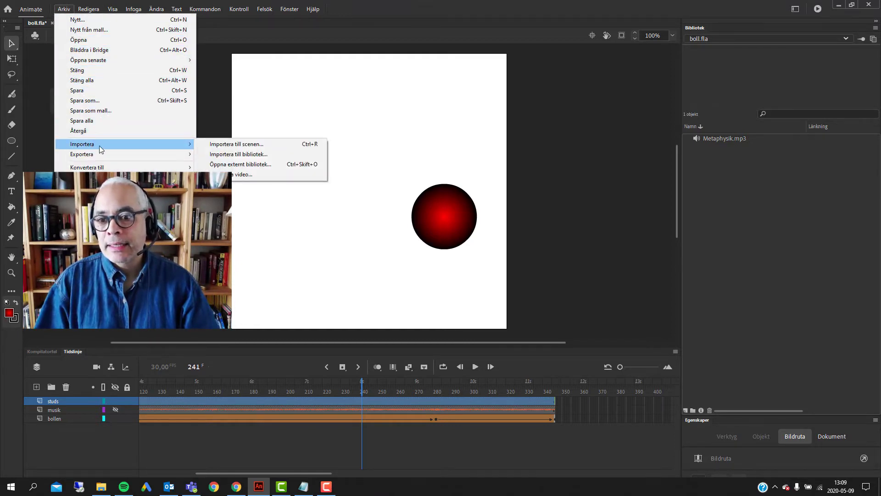
pyautogui.click(241, 157)
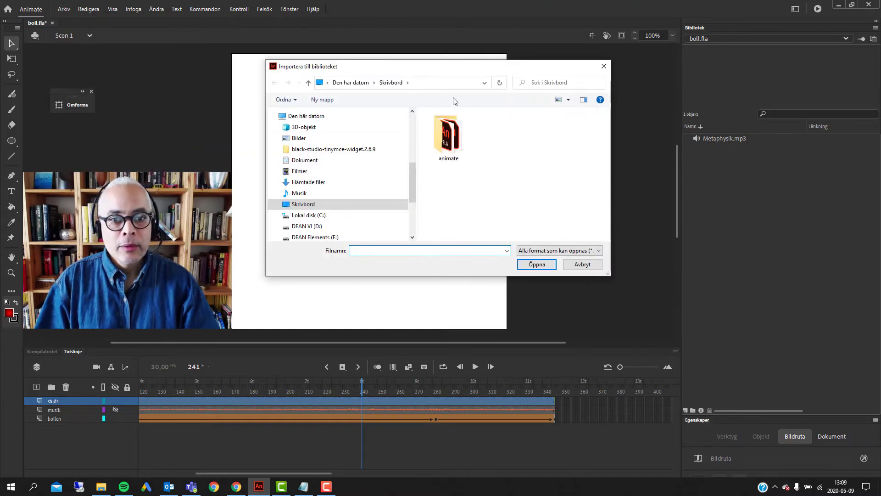
pyautogui.doubleClick(454, 133)
pyautogui.click(459, 126)
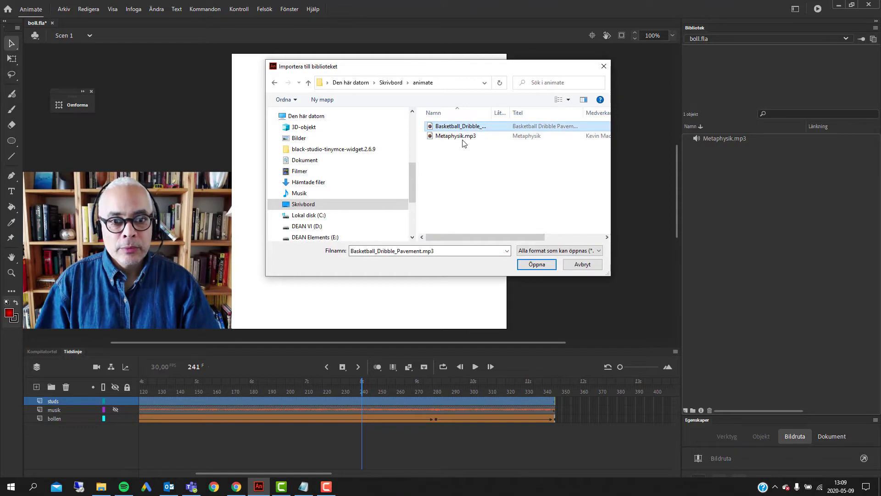
pyautogui.click(531, 262)
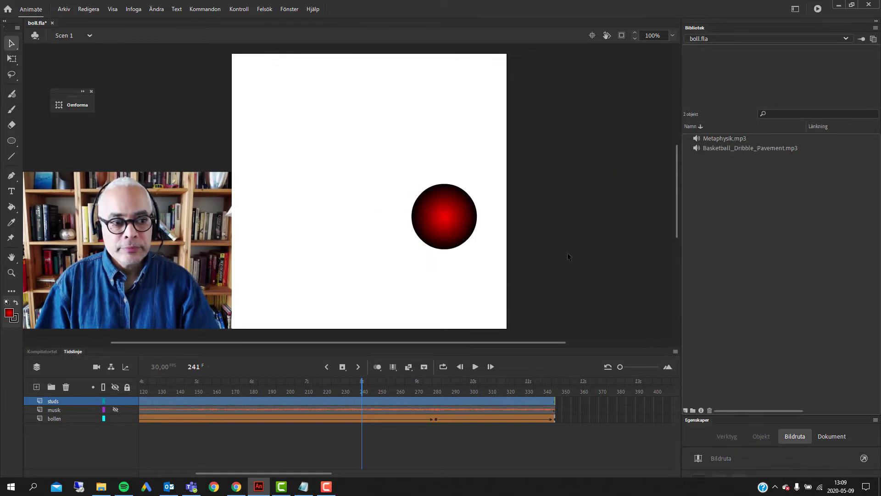
# - Preview the Basketball_Dribble_Pavement.mp3 sound in the library and stop it
pyautogui.click(722, 148)
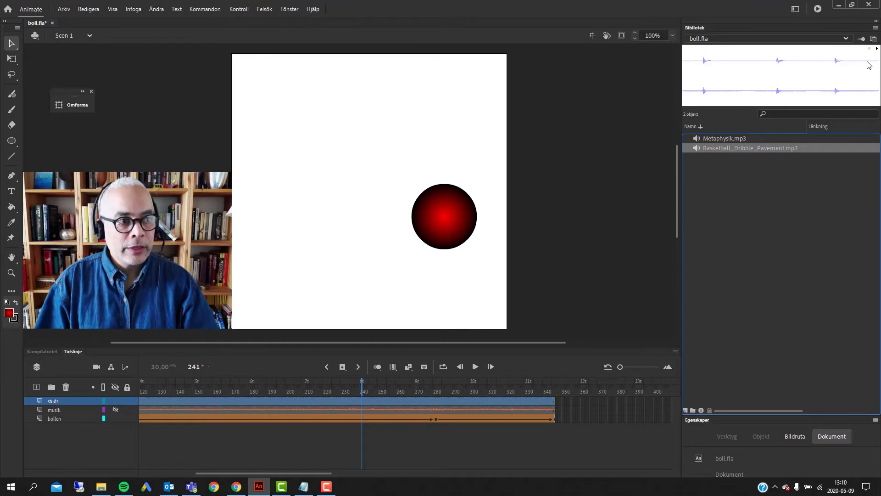
pyautogui.click(877, 51)
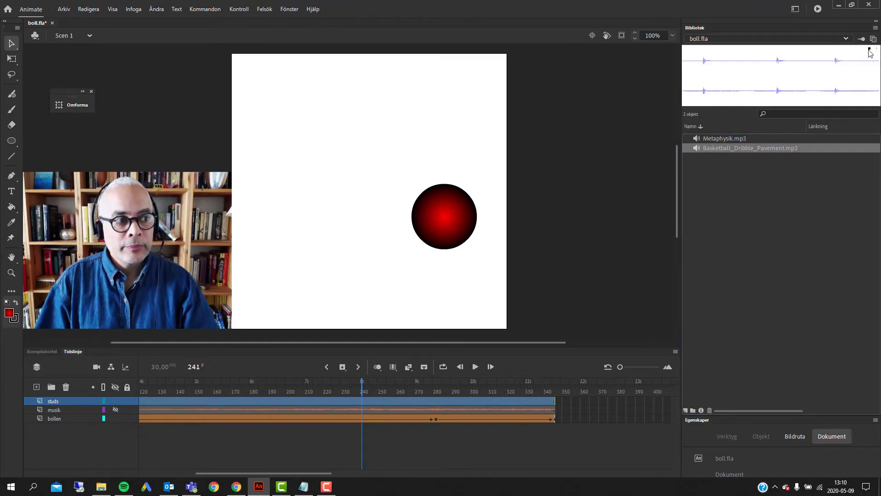
pyautogui.click(870, 49)
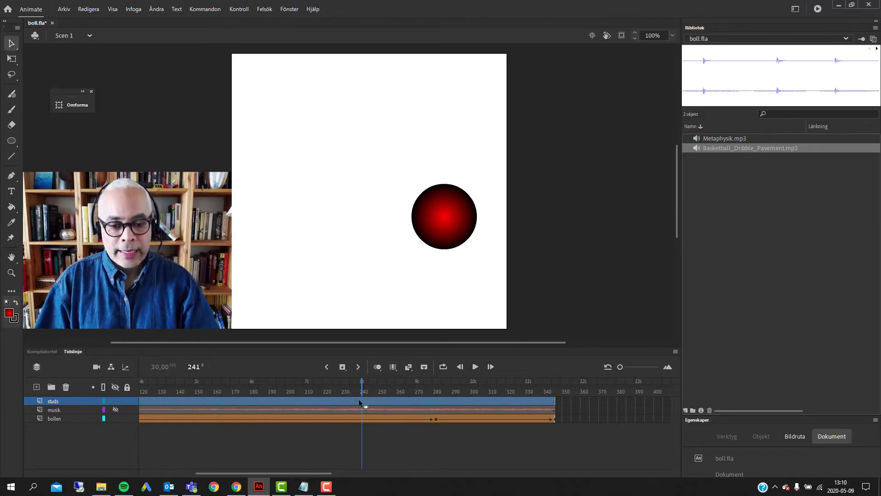
# - Insert a keyframe on the studs layer at frame 281, where the ball hits the stage's right edge
pyautogui.moveTo(362, 384); pyautogui.dragTo(437, 407)
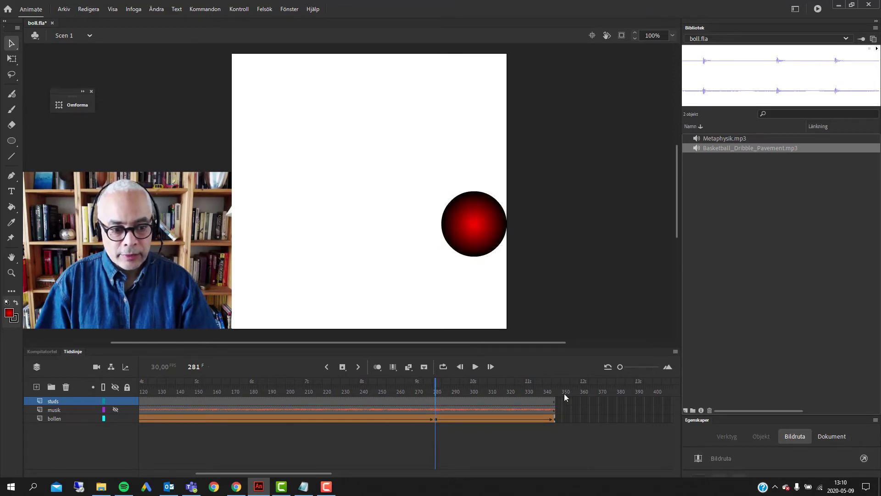
pyautogui.moveTo(620, 367); pyautogui.dragTo(627, 367)
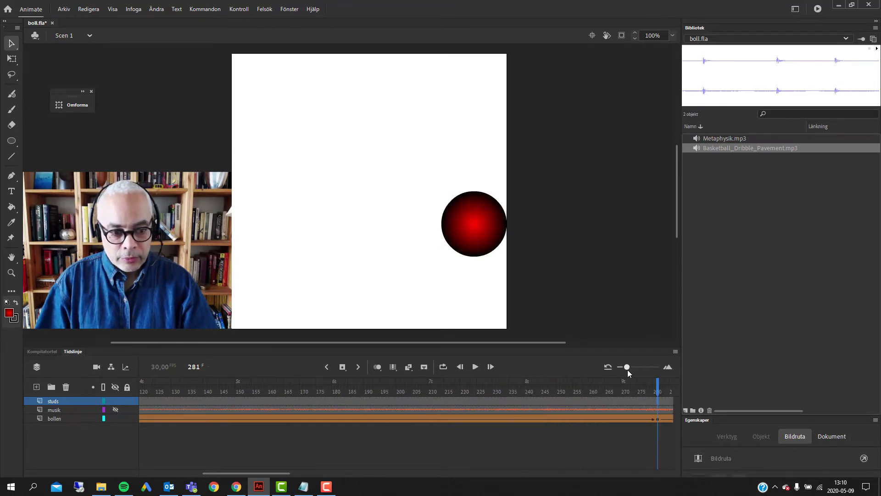
pyautogui.moveTo(268, 473); pyautogui.dragTo(340, 468)
pyautogui.moveTo(627, 366); pyautogui.dragTo(633, 369)
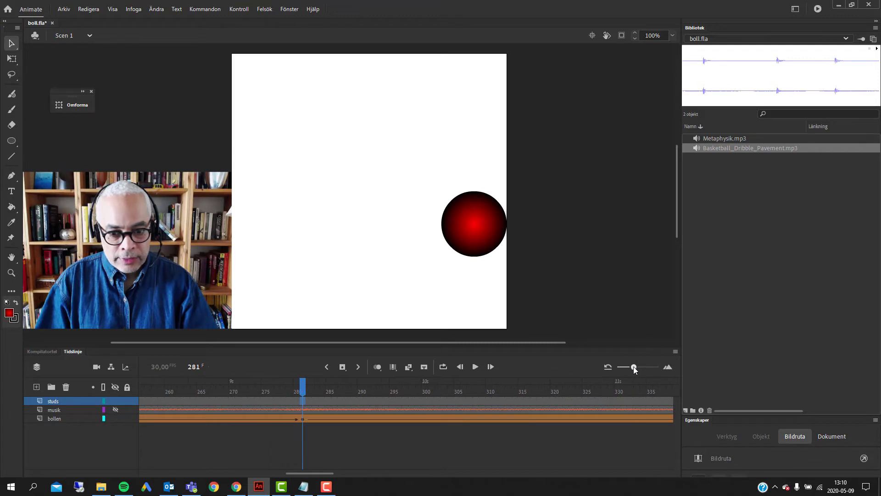
pyautogui.moveTo(322, 474); pyautogui.dragTo(329, 474)
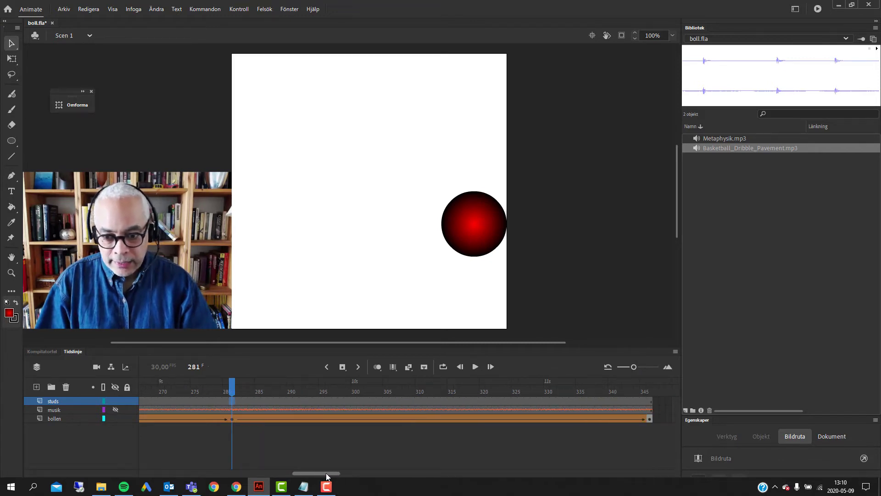
pyautogui.rightClick(232, 401)
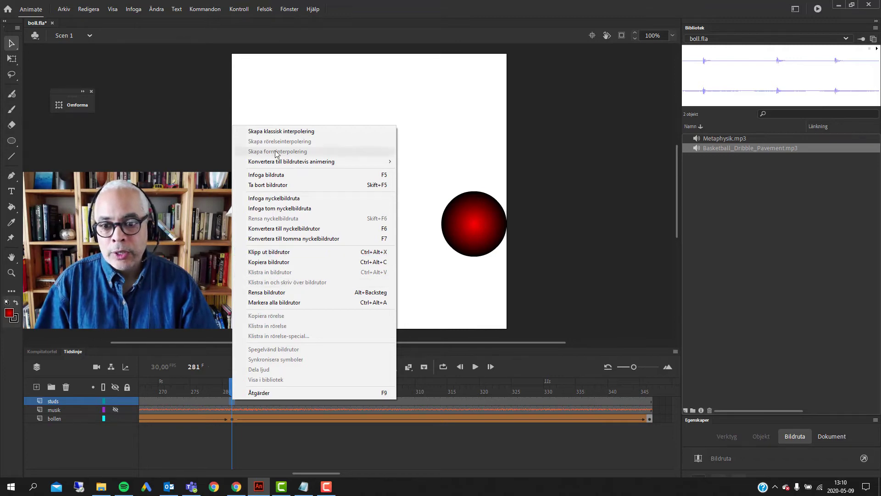
pyautogui.click(278, 200)
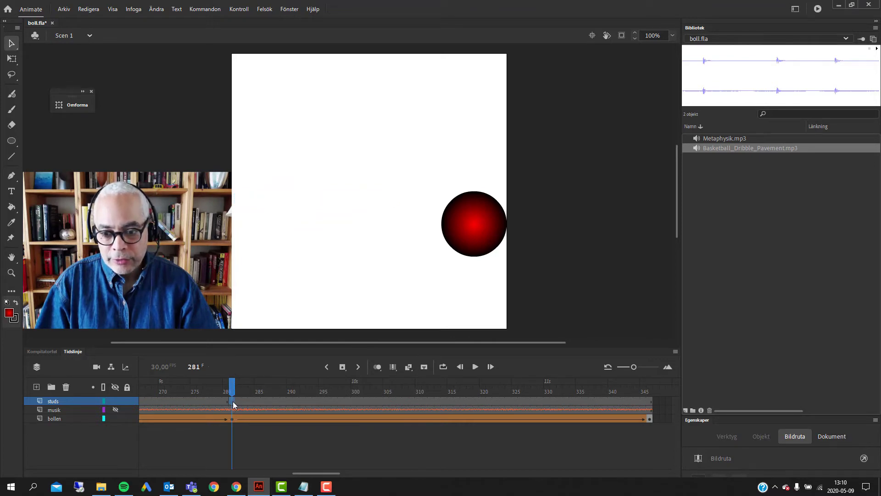
# - Assign the Basketball_Dribble_Pavement.mp3 sound to the studs keyframe at frame 281
pyautogui.doubleClick(698, 29)
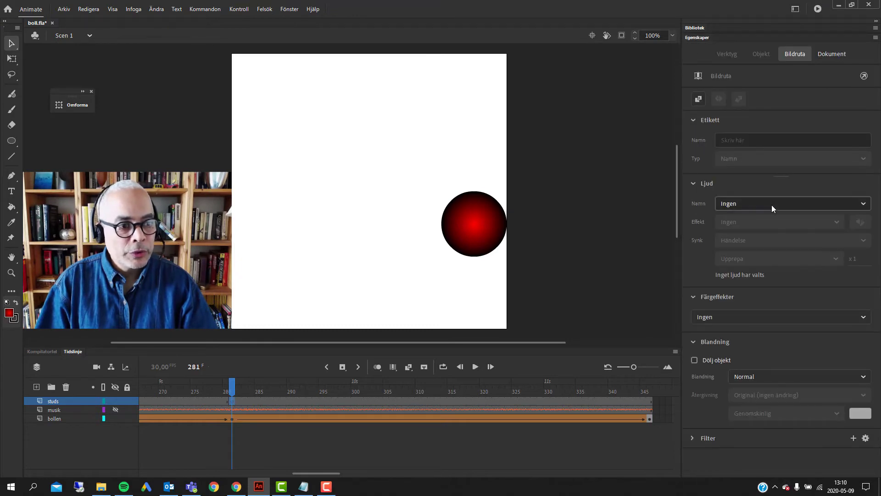
pyautogui.click(787, 205)
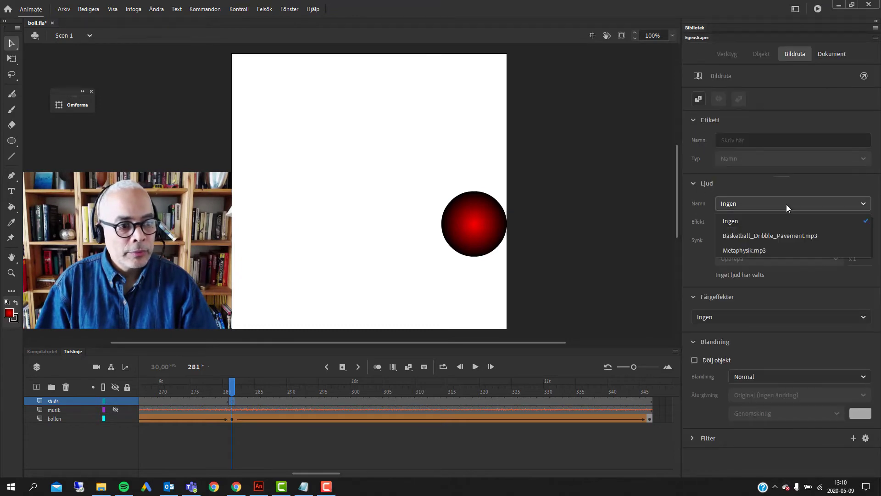
pyautogui.click(737, 235)
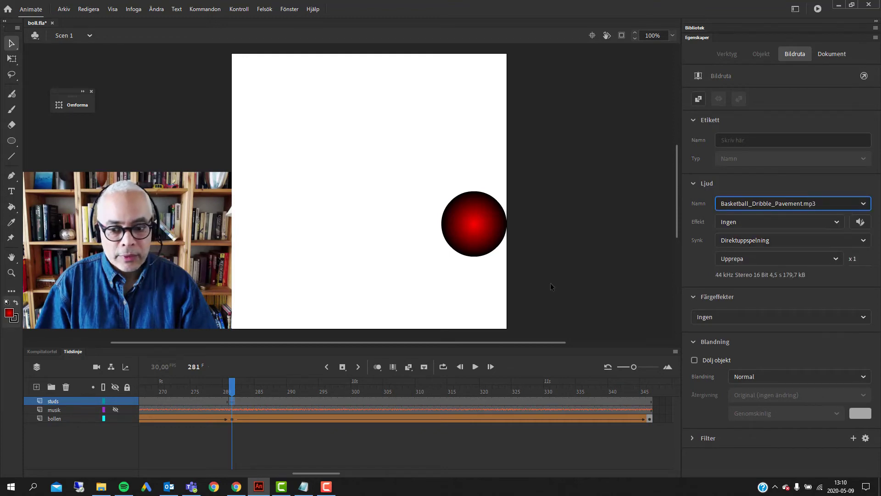
# - Play the animation from frame 277 to check when the bounce sound is heard, and stop it
pyautogui.moveTo(233, 391); pyautogui.dragTo(206, 390)
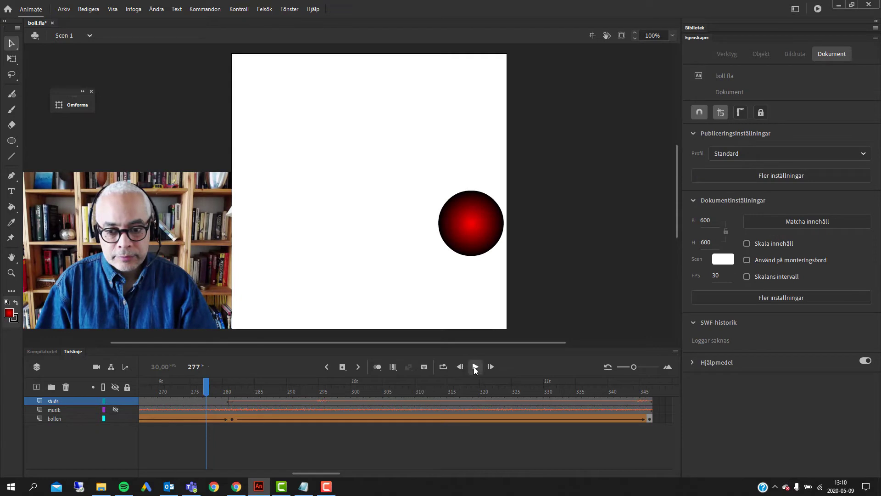
pyautogui.click(474, 366)
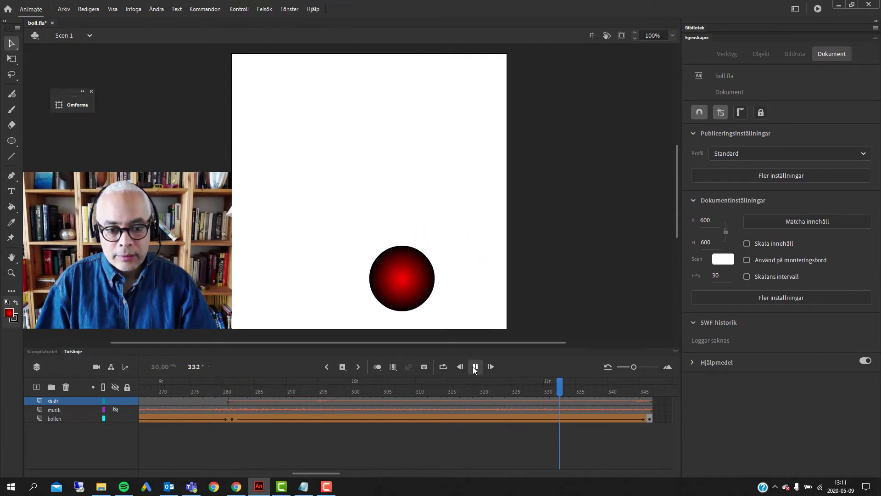
pyautogui.click(475, 366)
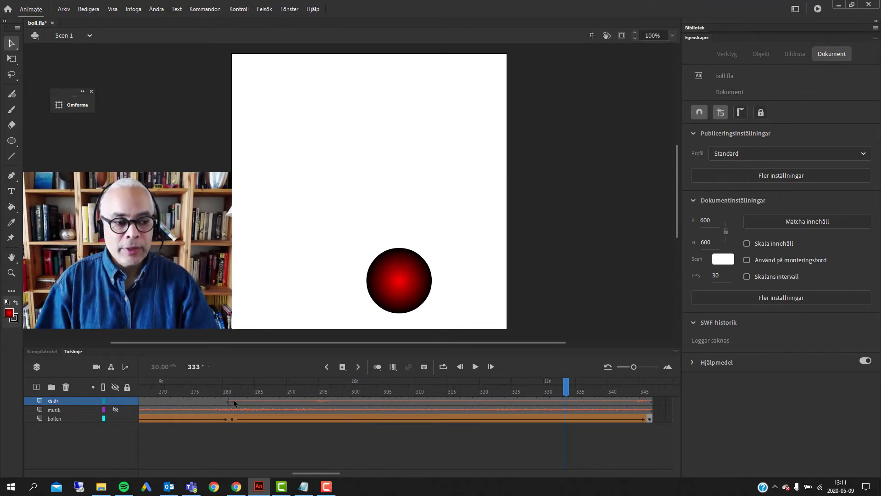
# - Move the studs sound keyframe earlier to about frame 267 so the bounce sound matches the ball's impact
pyautogui.moveTo(301, 472); pyautogui.dragTo(288, 475)
pyautogui.click(374, 400)
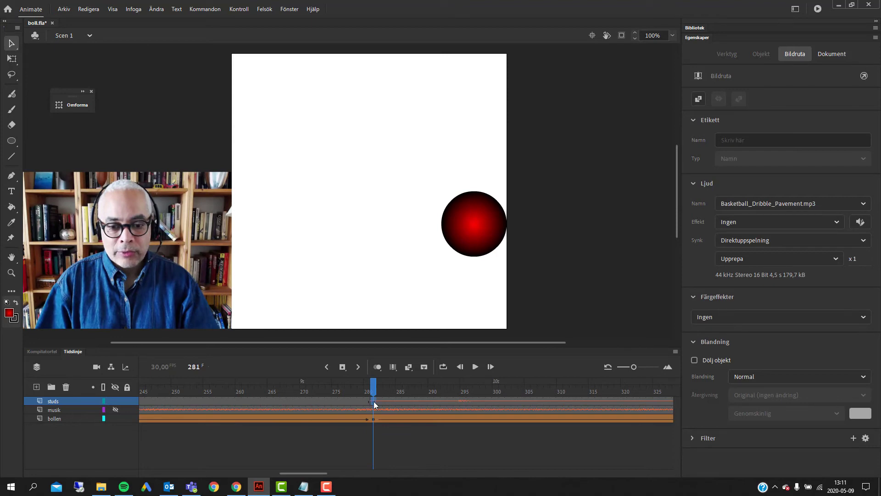
pyautogui.click(342, 401)
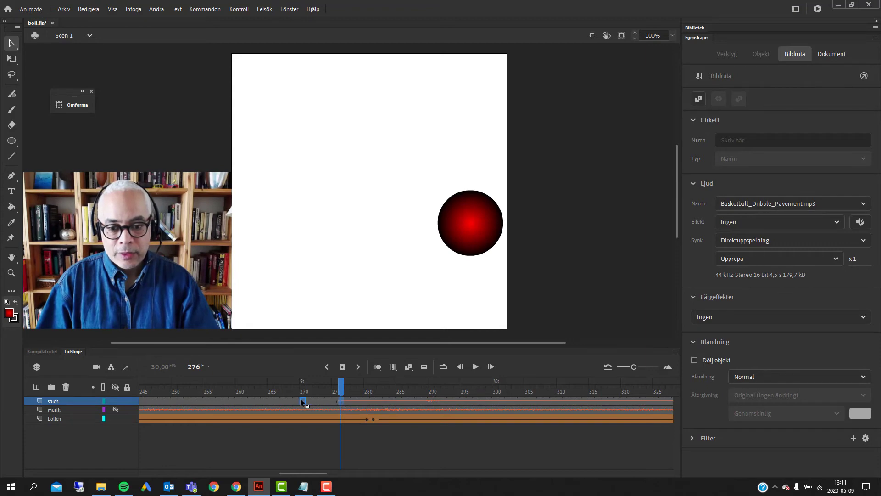
pyautogui.click(297, 400)
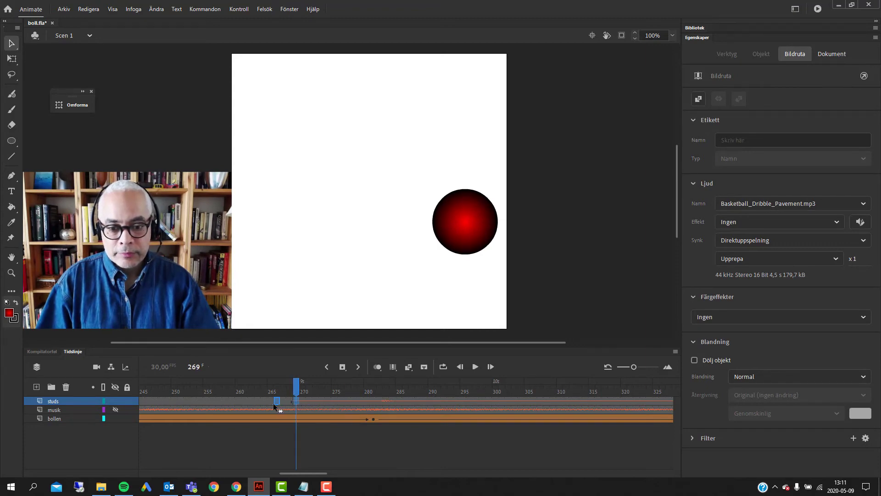
pyautogui.click(274, 403)
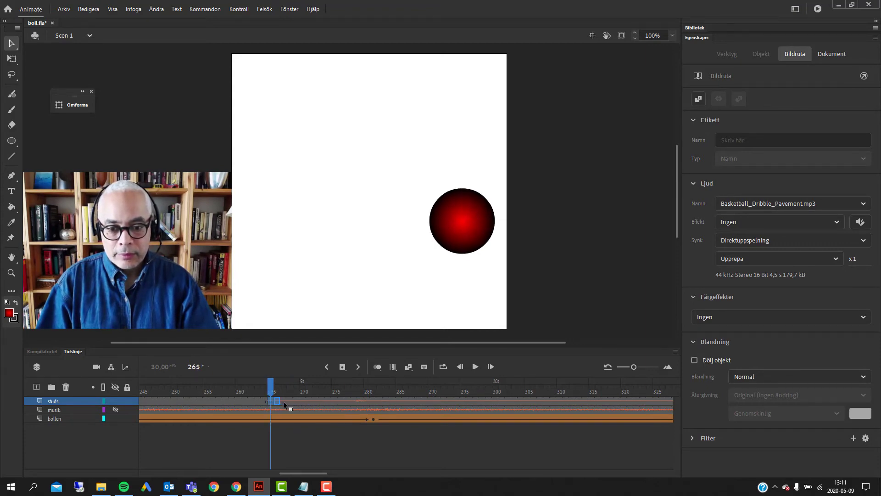
pyautogui.click(283, 402)
# - Play the animation from frame 248 to check the bounce sound's timing against the ball's impact
pyautogui.moveTo(283, 401); pyautogui.dragTo(161, 401)
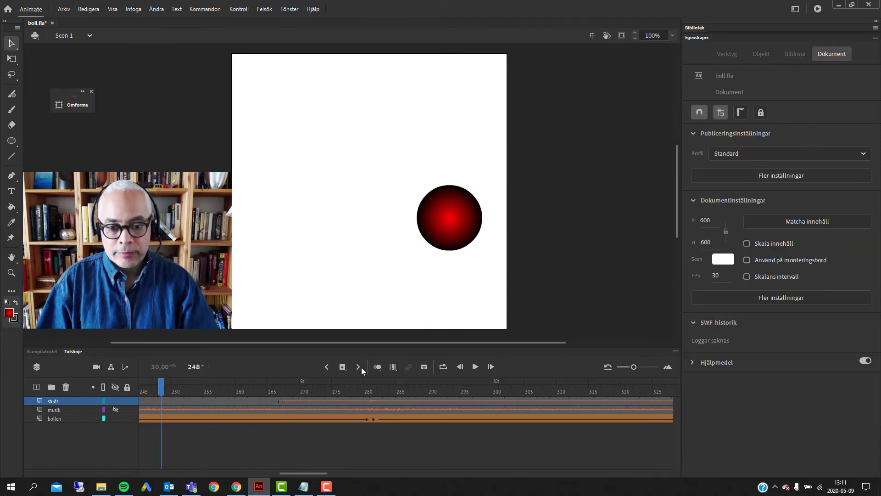
pyautogui.click(475, 366)
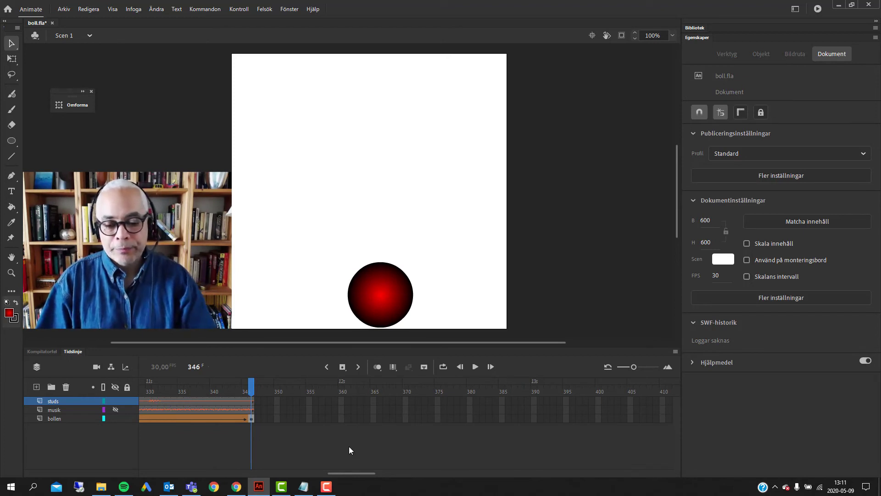
# - Insert a blank keyframe at frame 313 on the studs layer to cut off the bounce sound before its second bounce
pyautogui.moveTo(367, 472); pyautogui.dragTo(321, 466)
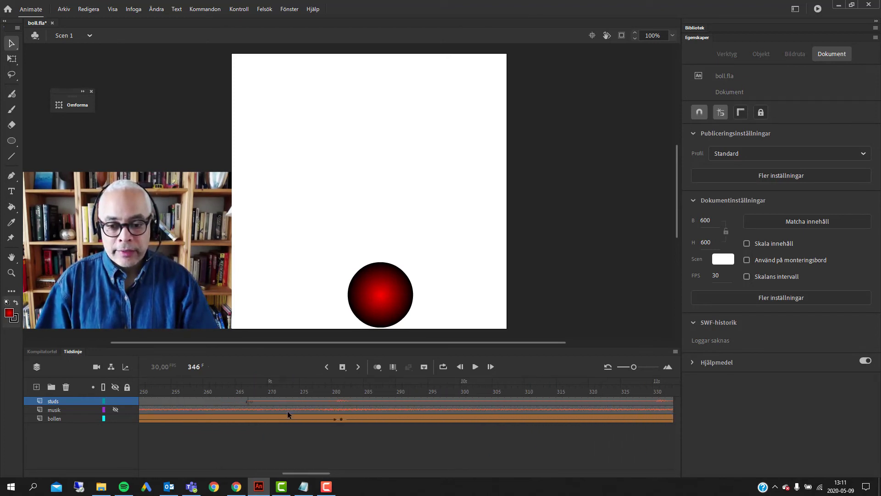
pyautogui.click(252, 400)
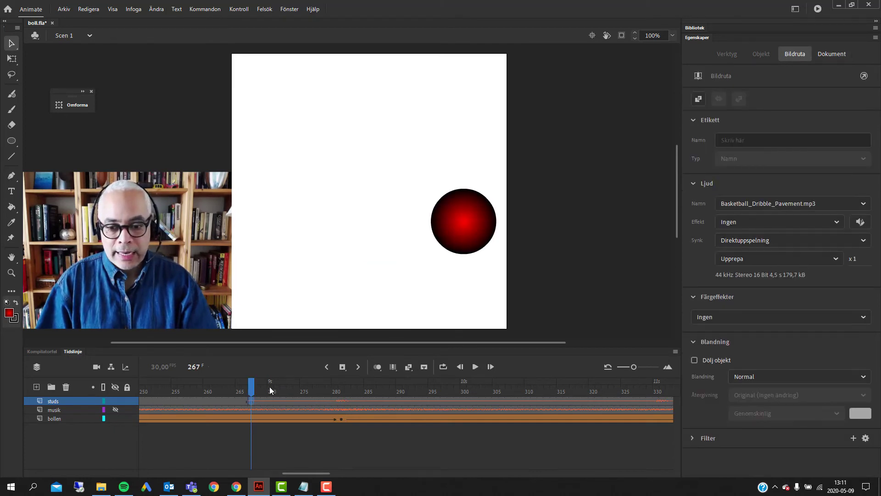
pyautogui.moveTo(252, 390); pyautogui.dragTo(544, 403)
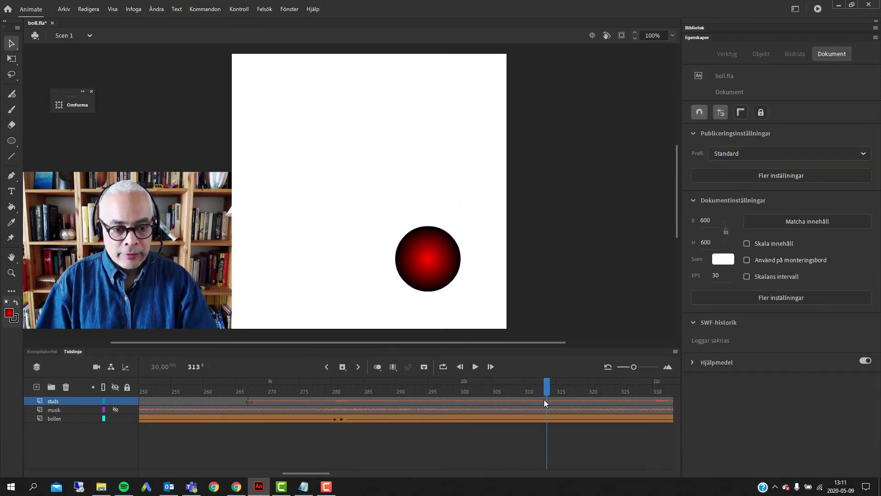
pyautogui.click(546, 400)
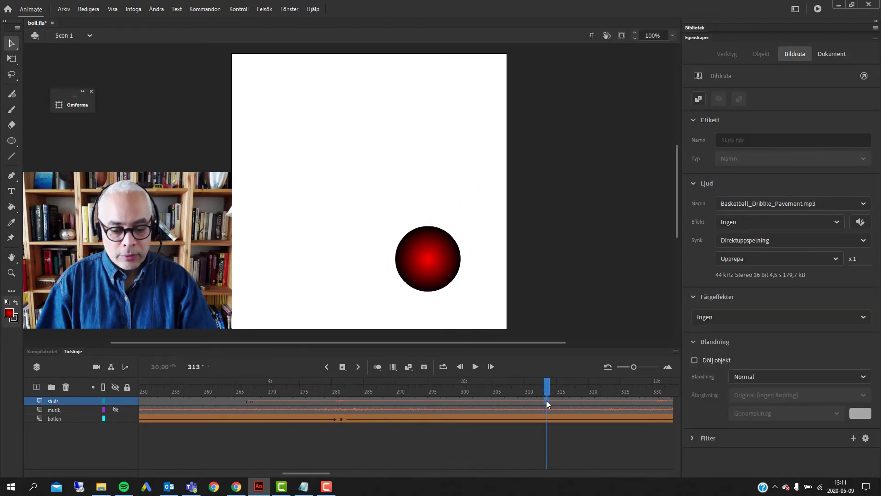
pyautogui.rightClick(546, 400)
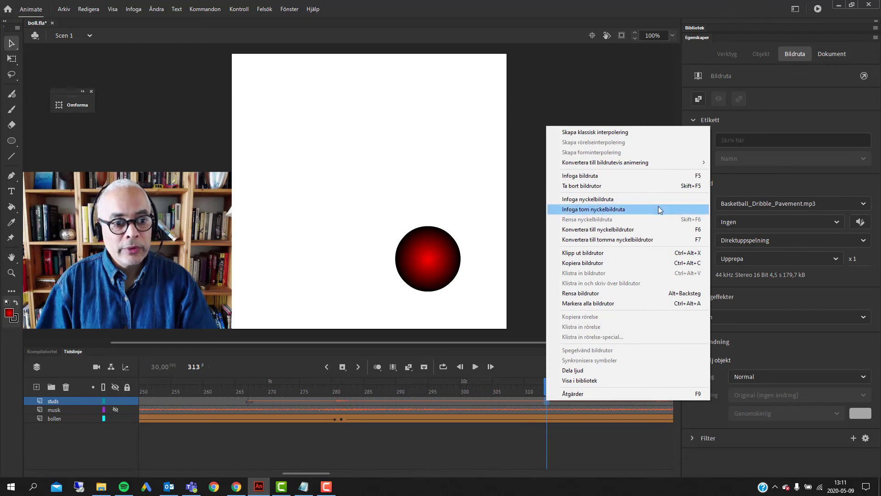
pyautogui.click(623, 210)
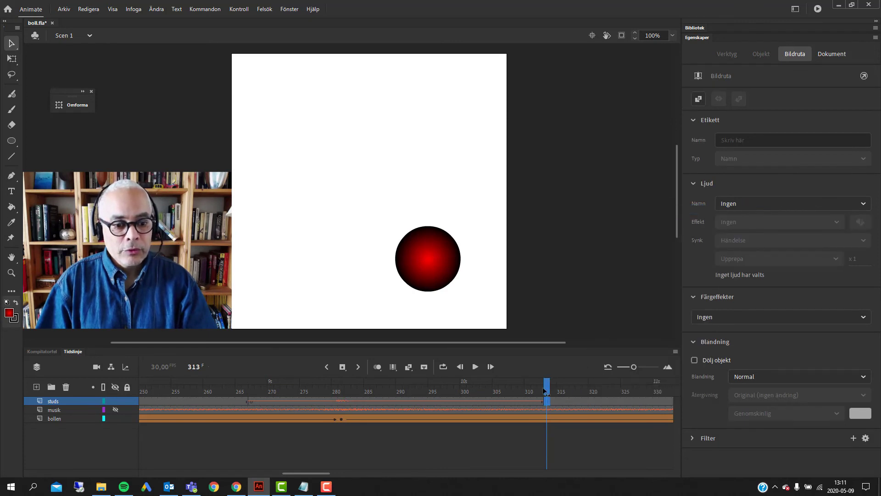
# - Play the animation from frame 256 to check the shortened bounce sound, and replay it from frame 209 with the musik layer turned back on
pyautogui.moveTo(545, 391); pyautogui.dragTo(181, 391)
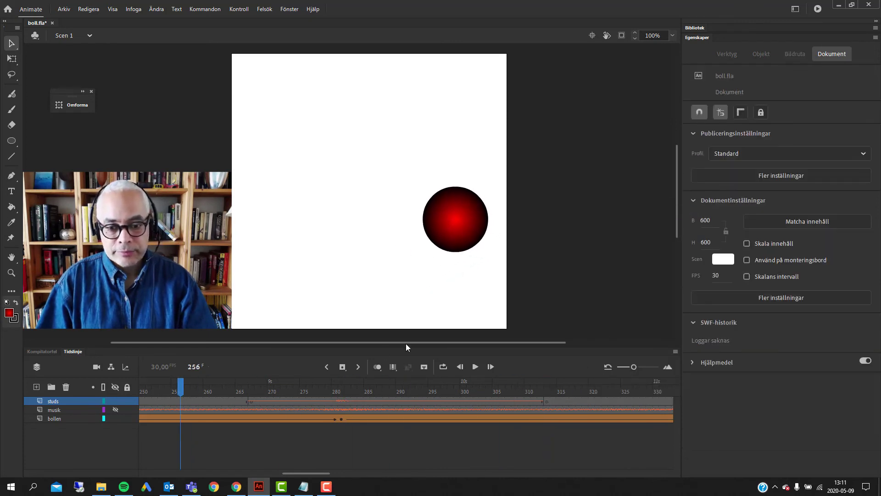
pyautogui.click(476, 367)
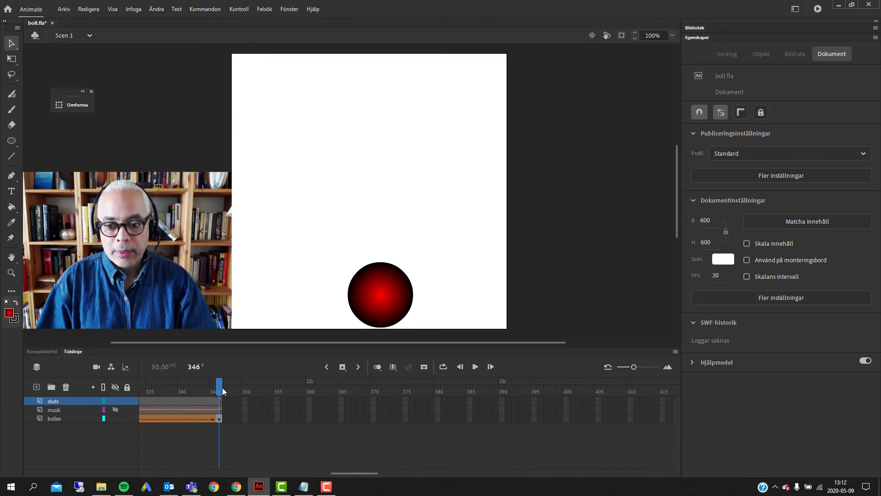
pyautogui.moveTo(222, 387); pyautogui.dragTo(84, 389)
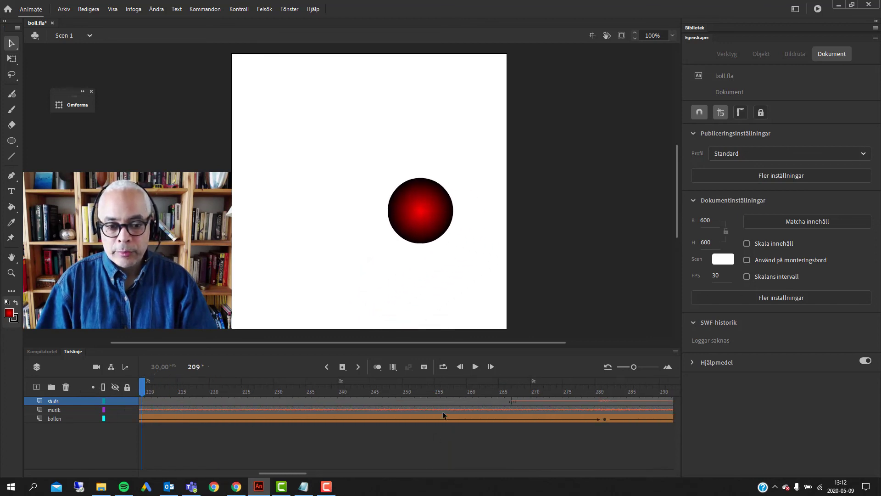
pyautogui.click(475, 367)
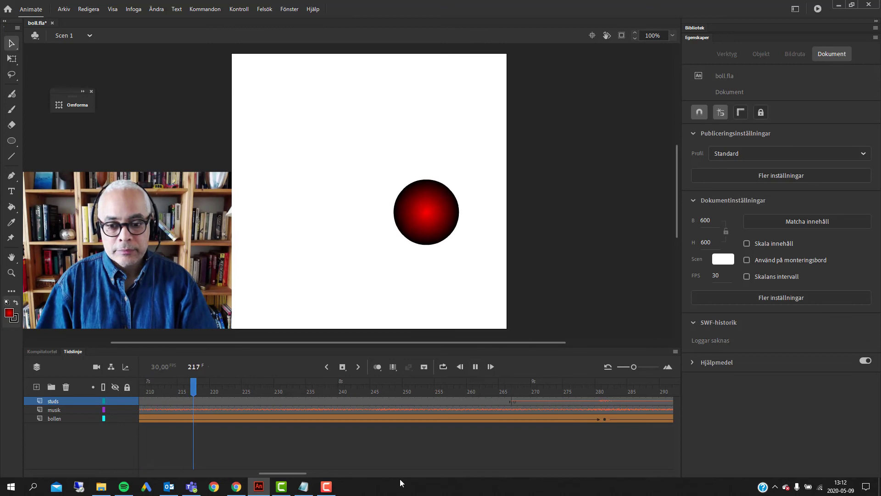